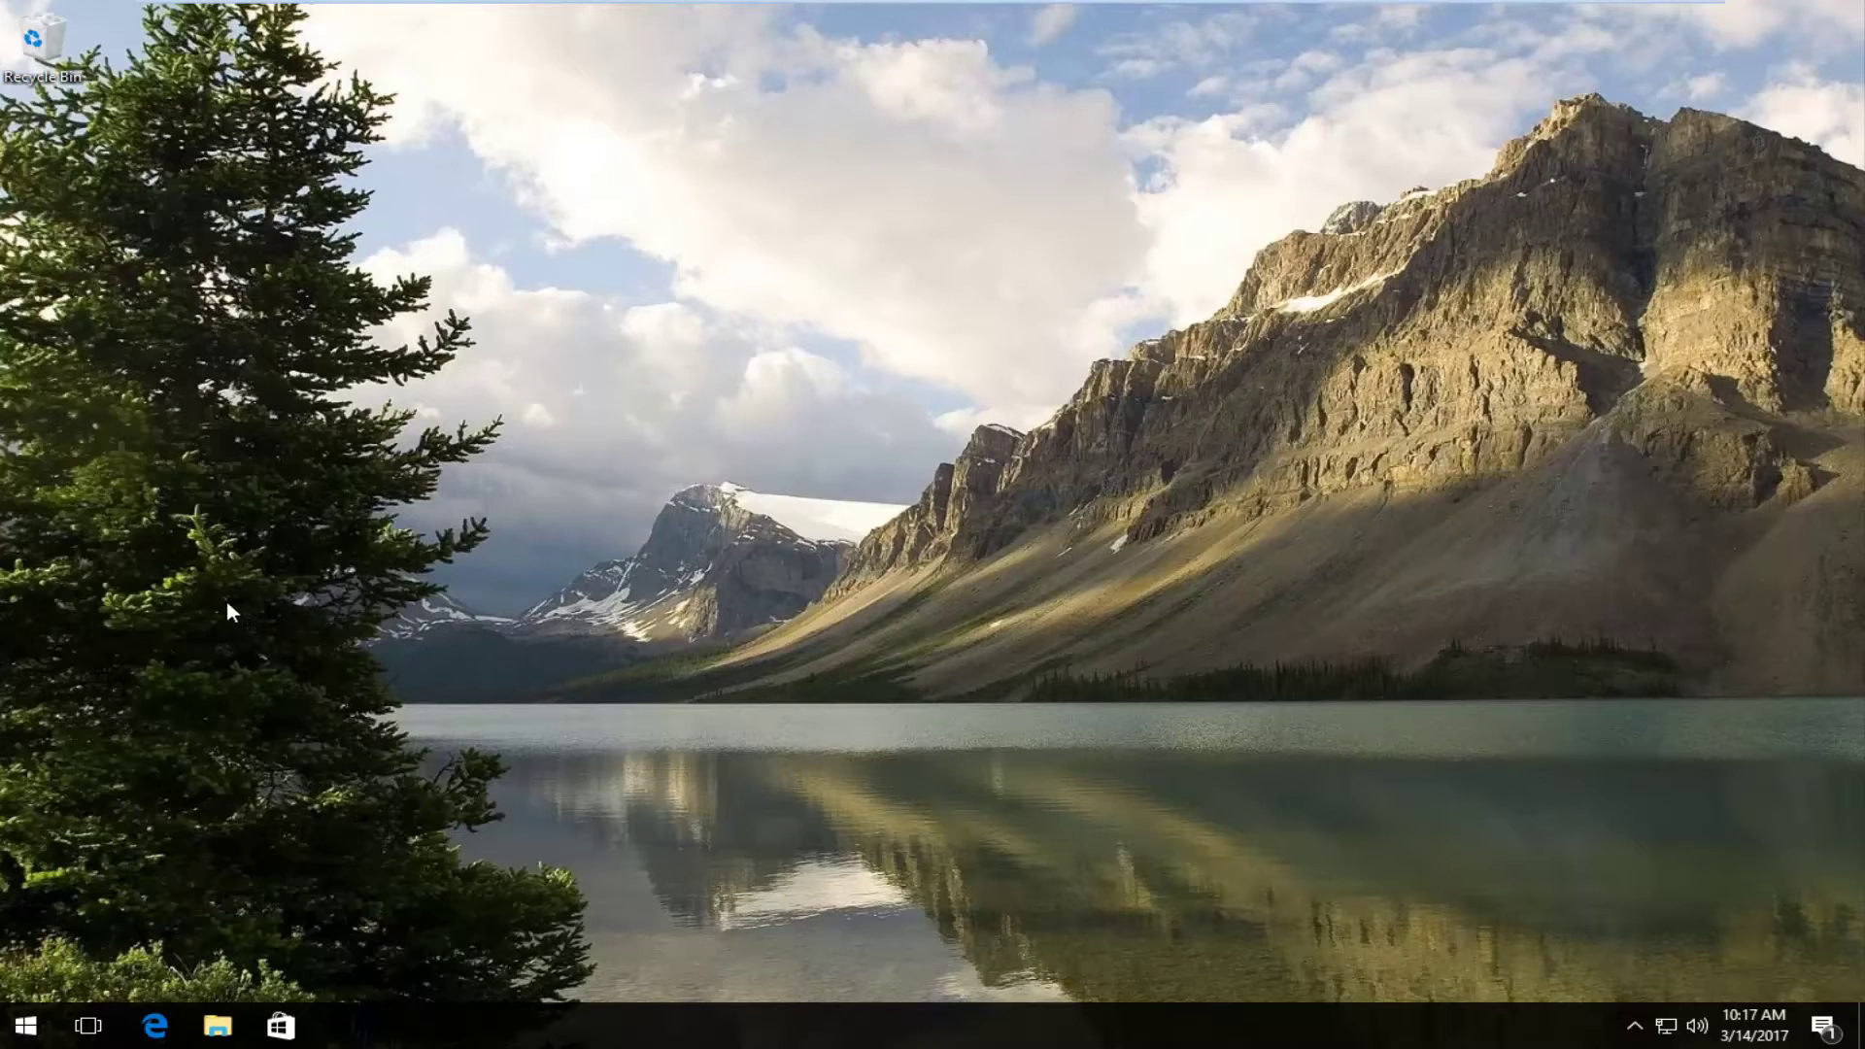
Search the Start menu for 'notepad' and select the Notepad best match.
{"action": "left_click", "coordinate": [31, 1028]}
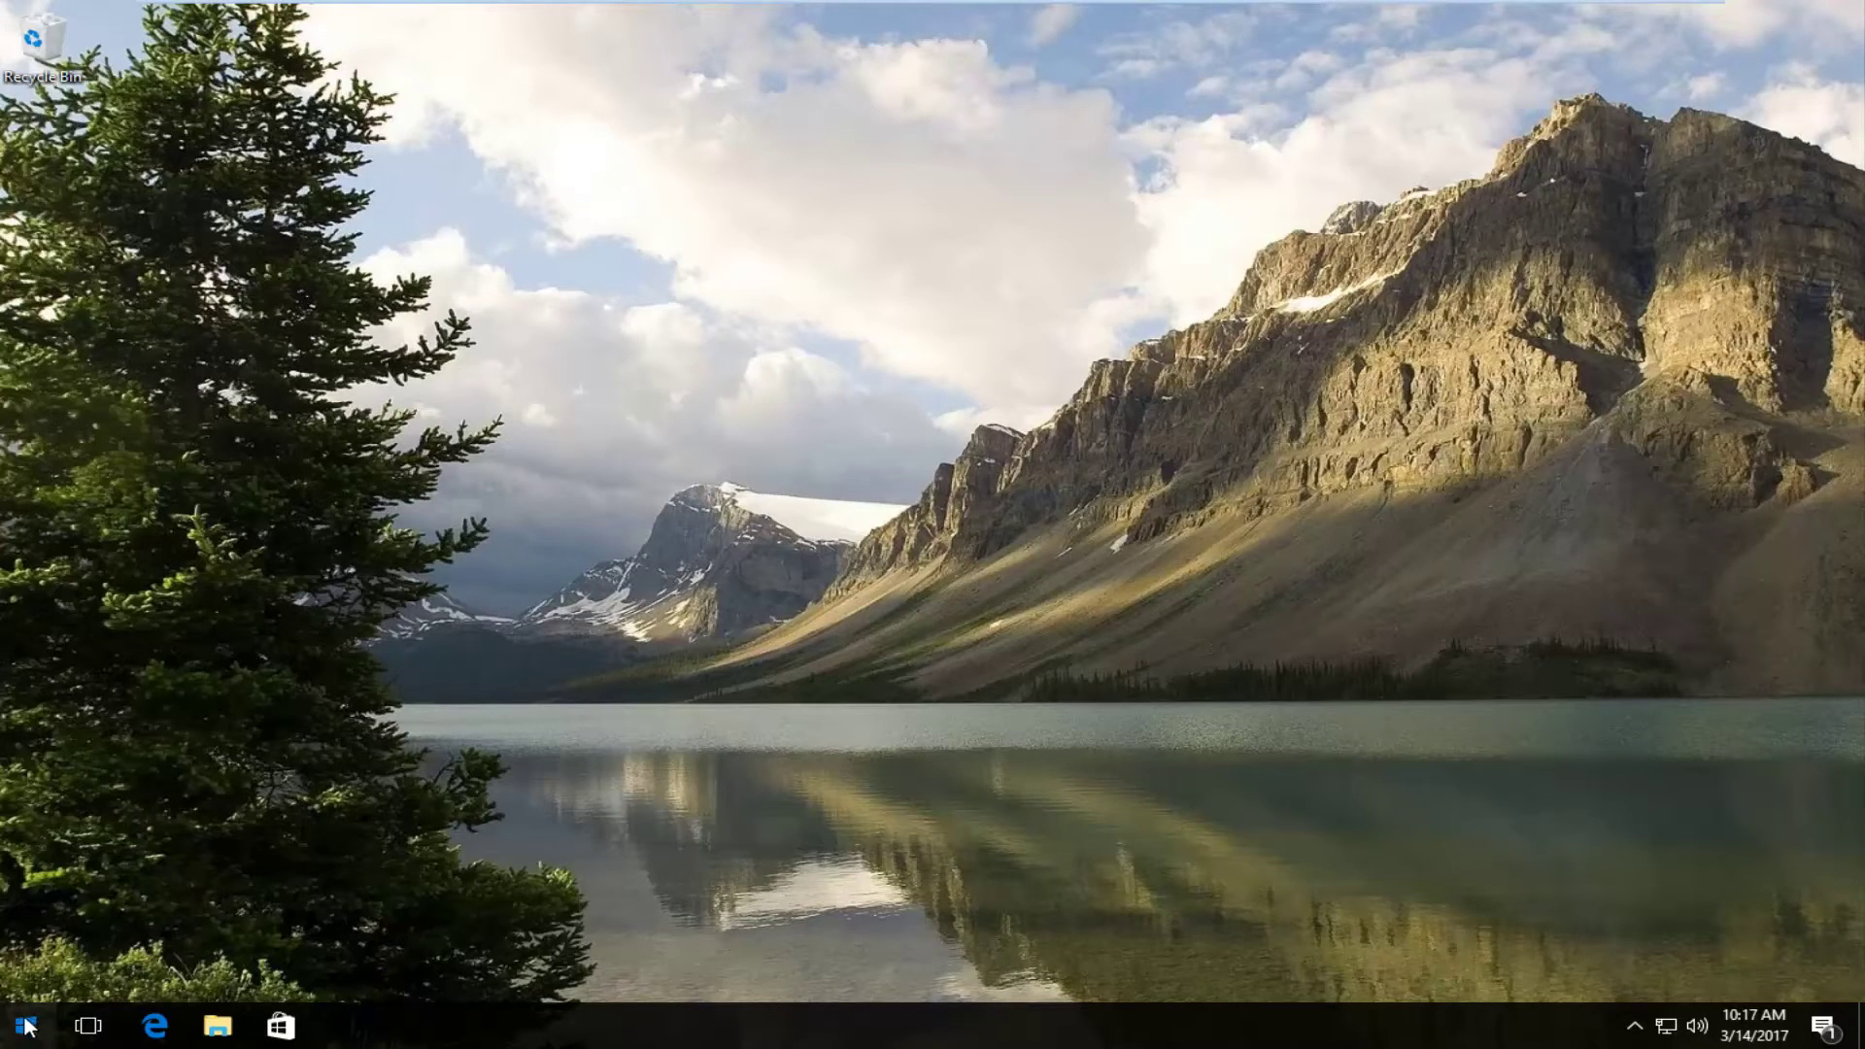
{"action": "left_click", "coordinate": [42, 1028]}
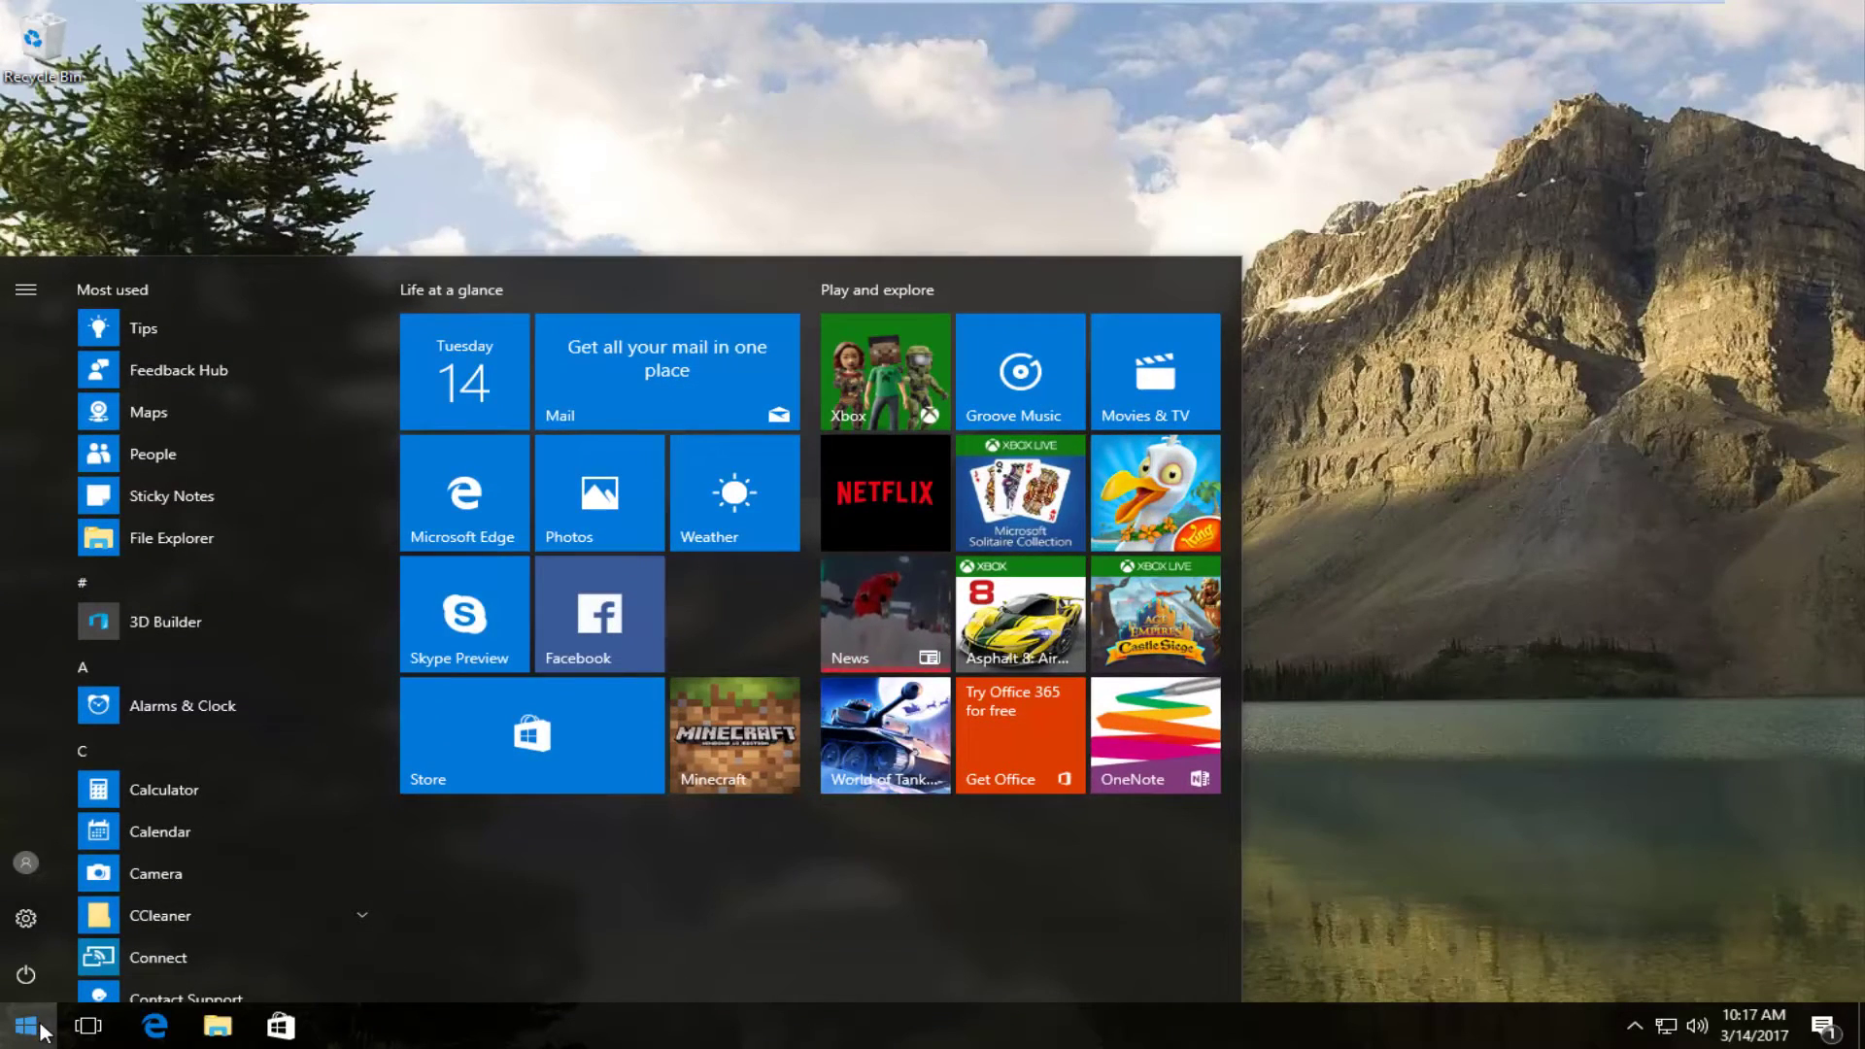
{"action": "left_click", "coordinate": [41, 1029]}
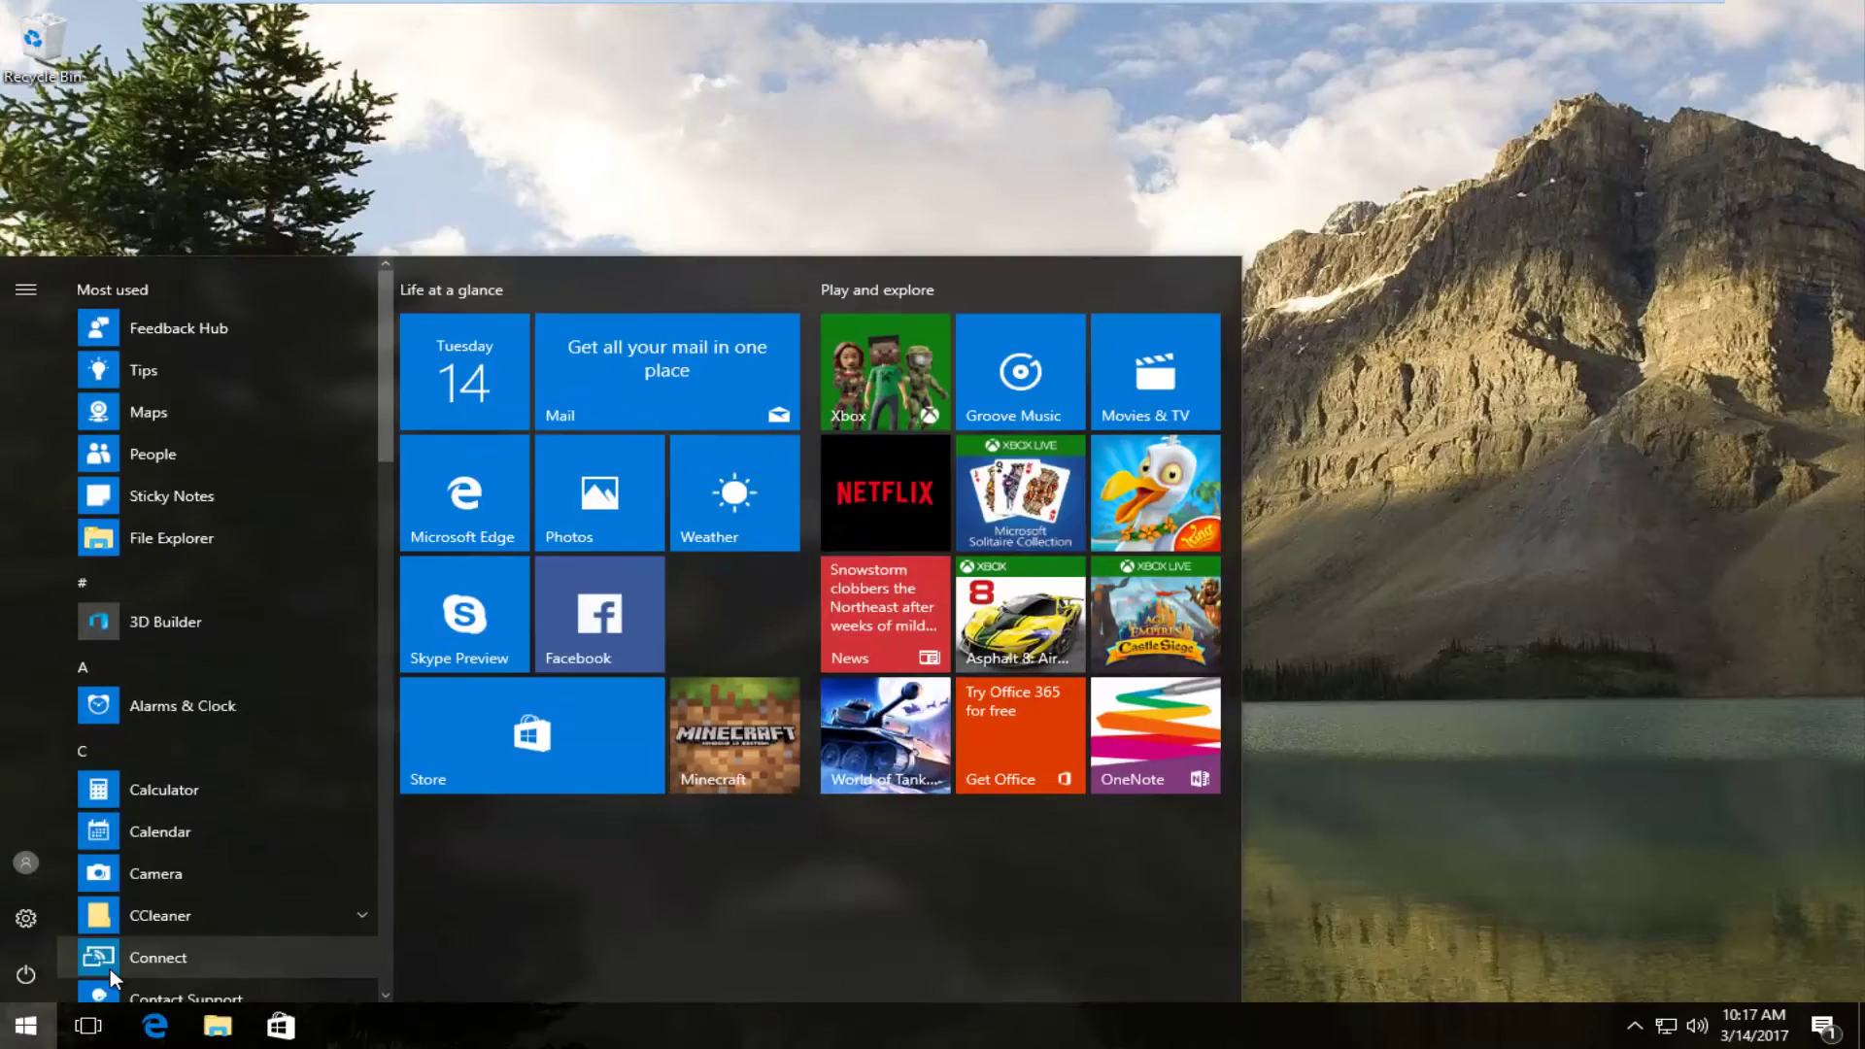
{"action": "type", "text": "notepad"}
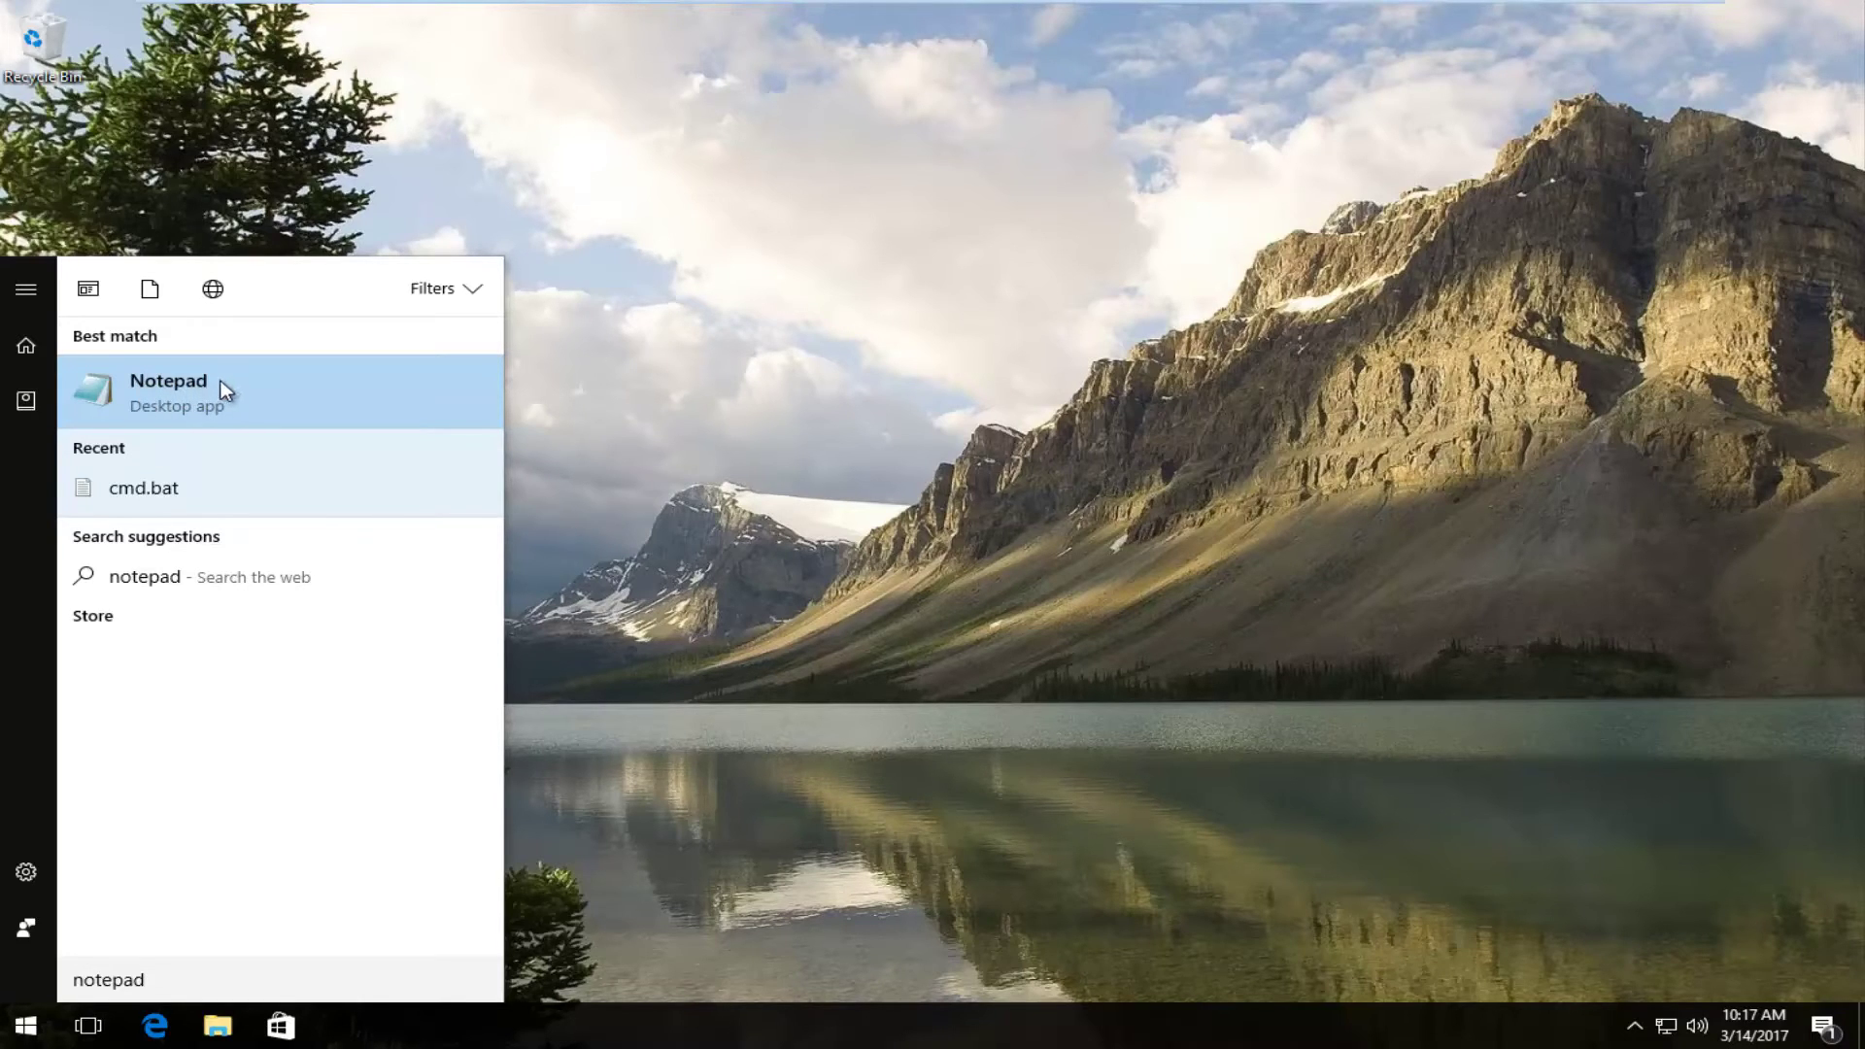
{"action": "left_click", "coordinate": [172, 390]}
Open Notepad's file location in the Windows Accessories folder.
{"action": "right_click", "coordinate": [175, 391]}
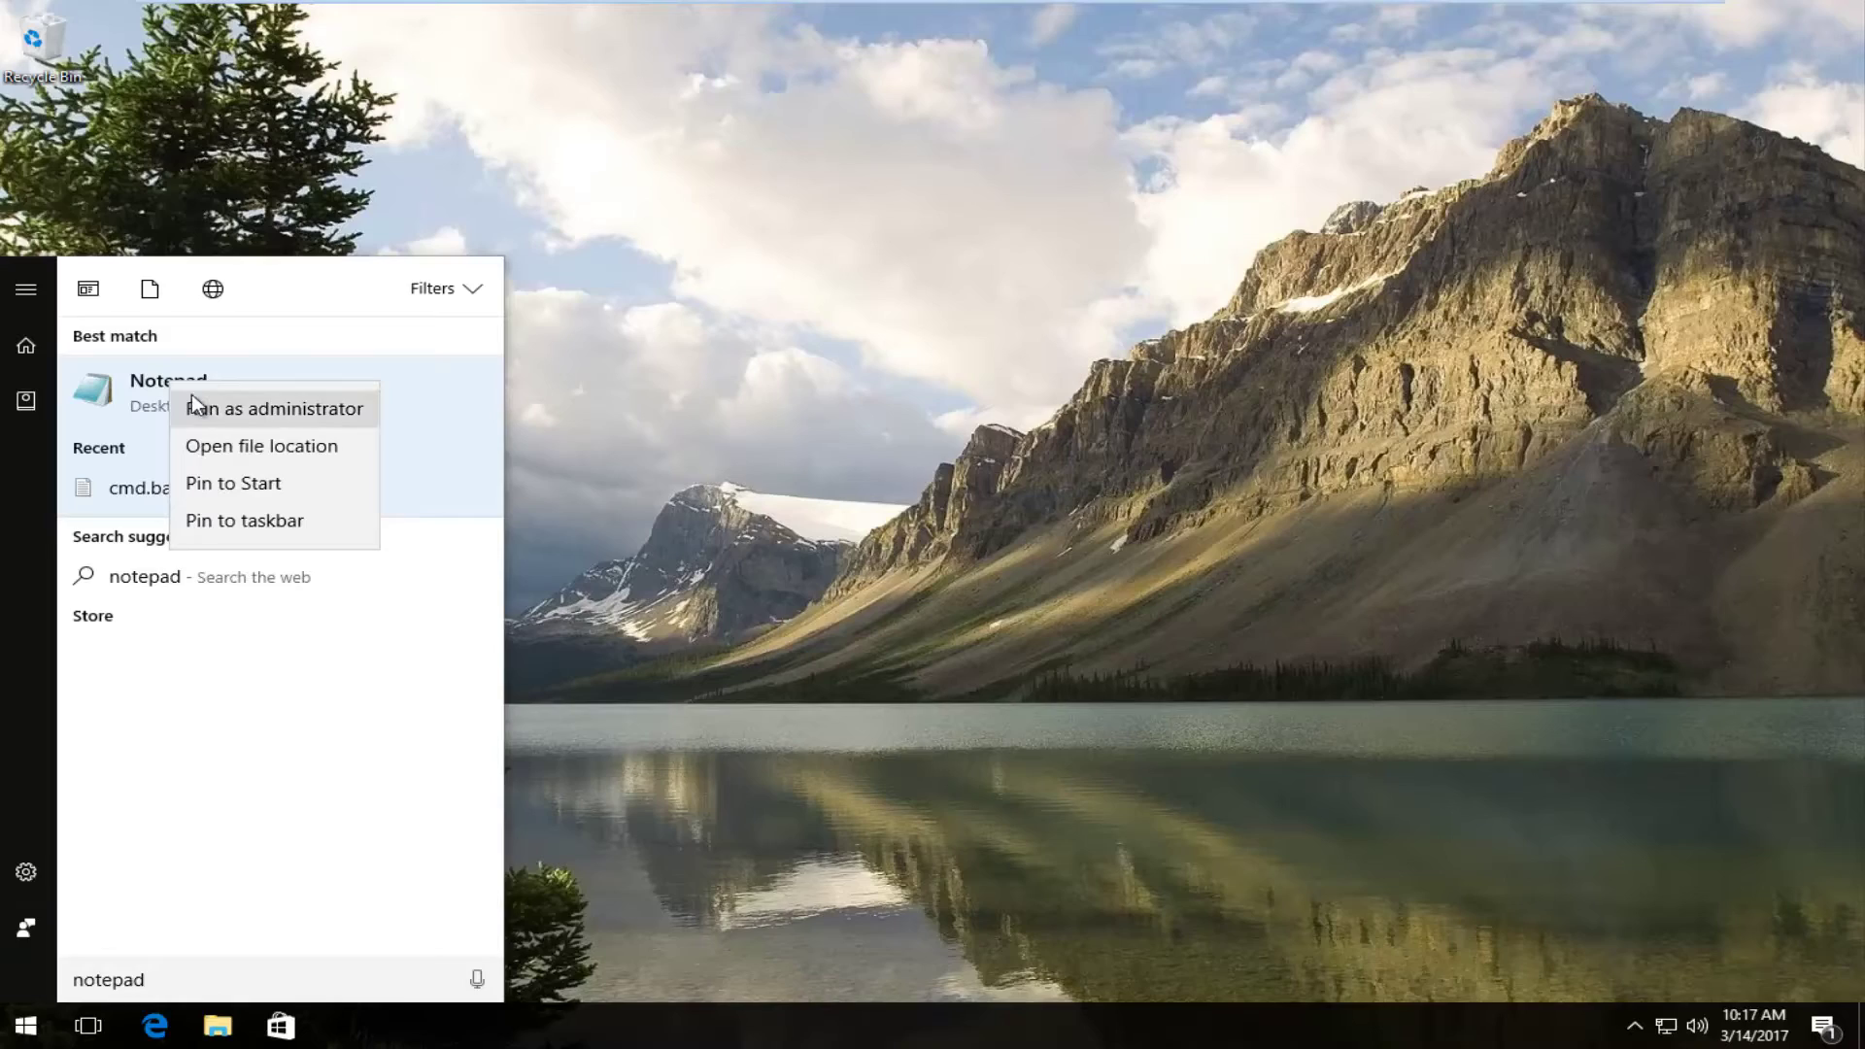
{"action": "left_click", "coordinate": [261, 452]}
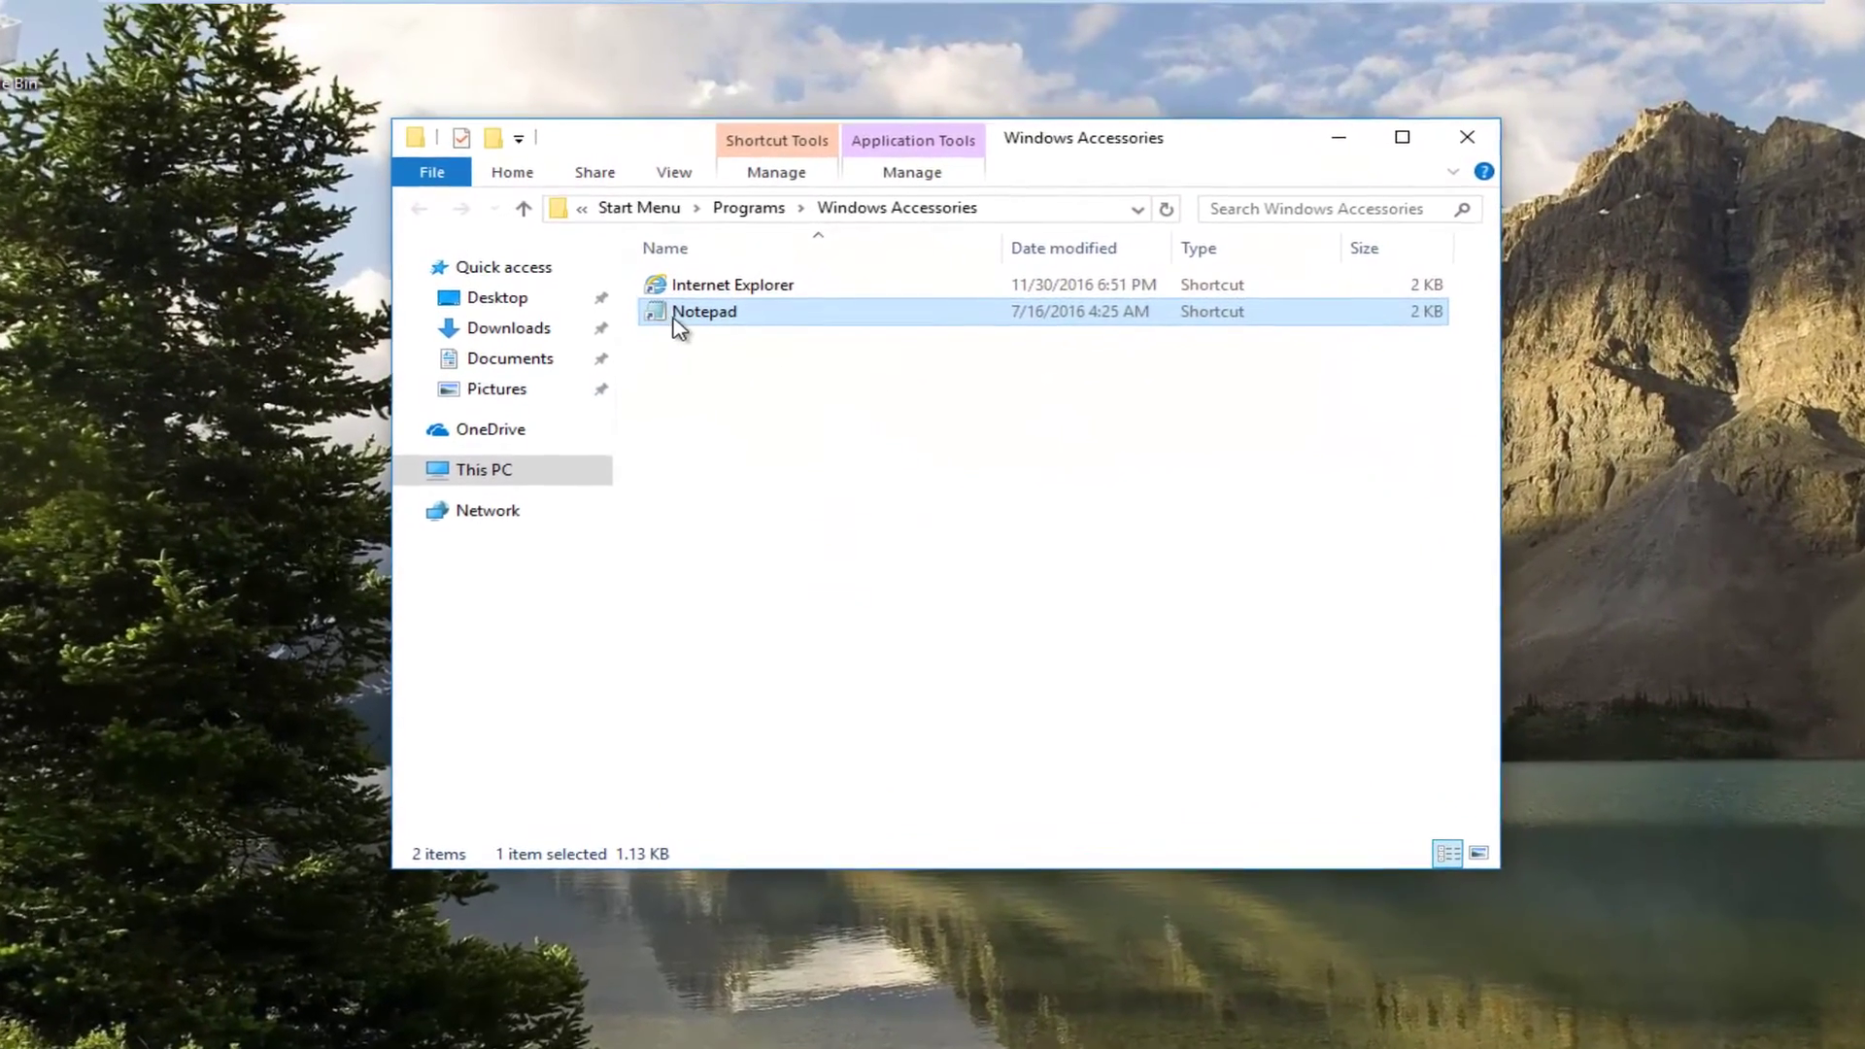
Copy the Notepad shortcut and paste it onto the desktop as a shortcut.
{"action": "left_click_drag", "start_coordinate": [675, 324], "coordinate": [777, 330]}
{"action": "right_click", "coordinate": [728, 329]}
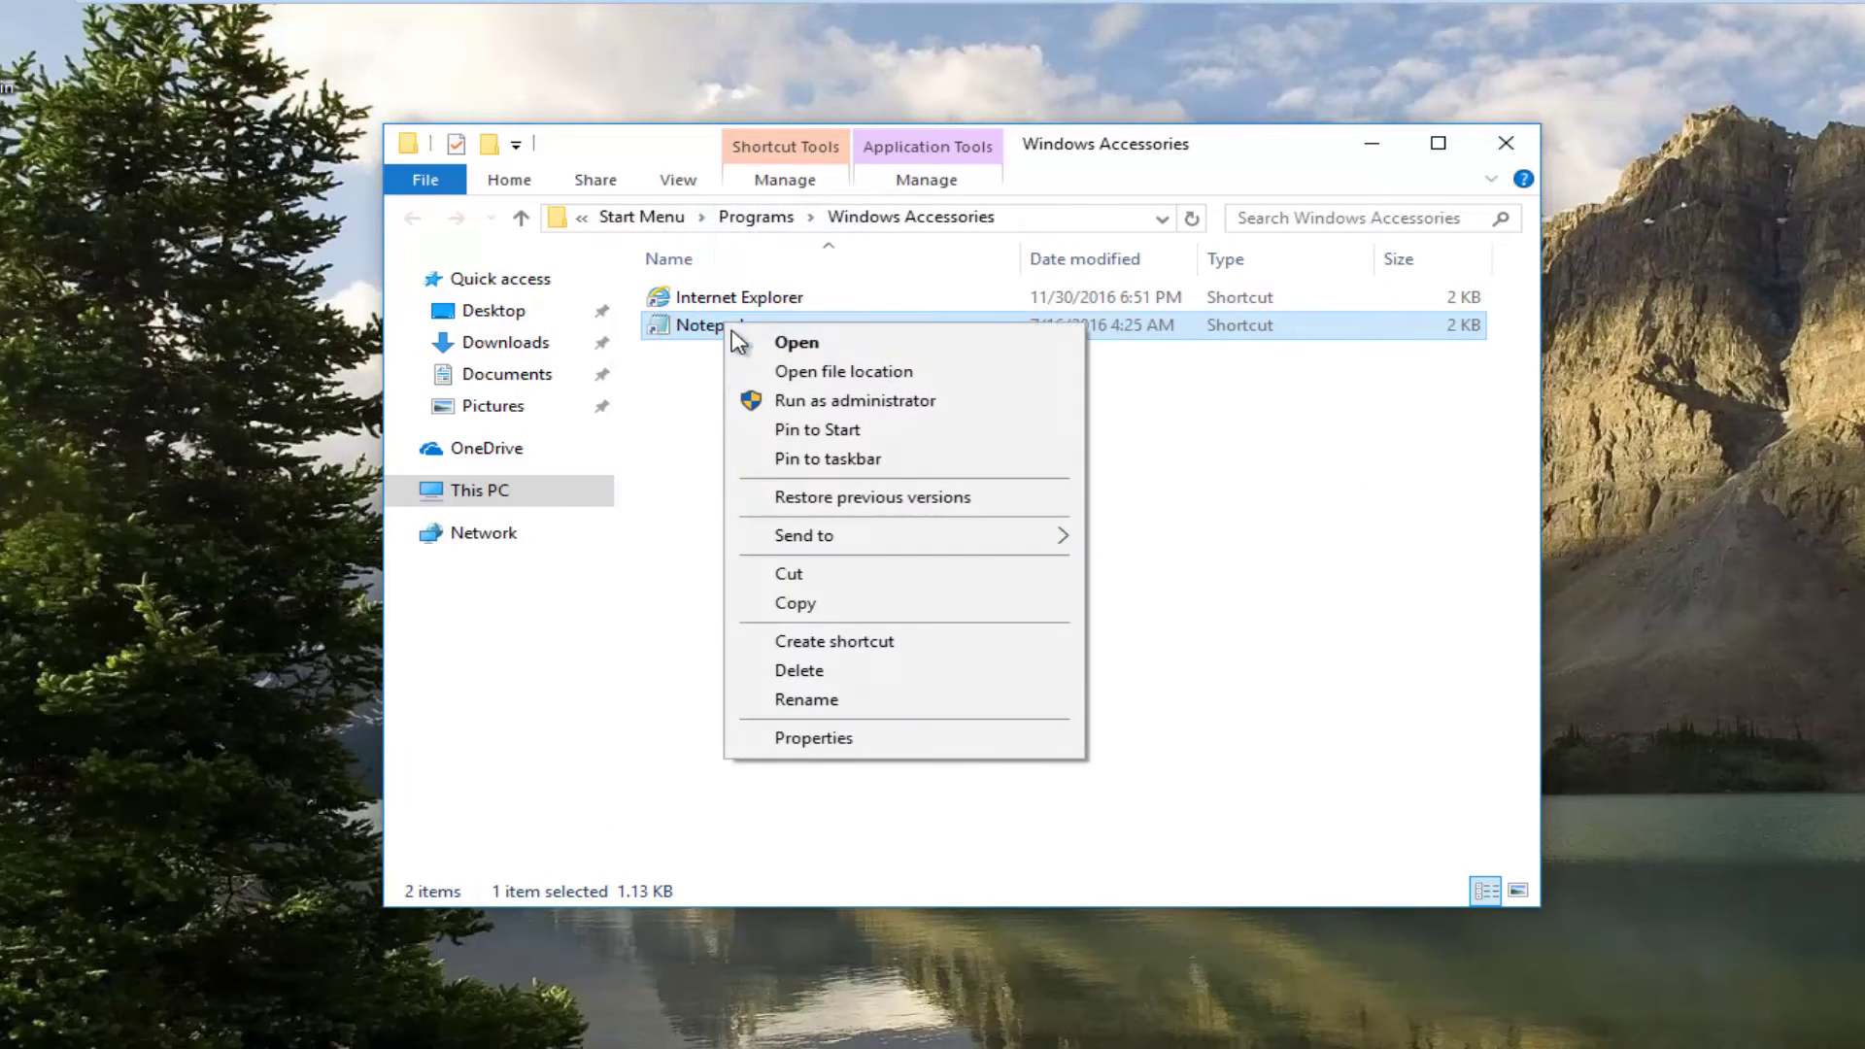
{"action": "left_click", "coordinate": [816, 603]}
{"action": "right_click", "coordinate": [15, 233]}
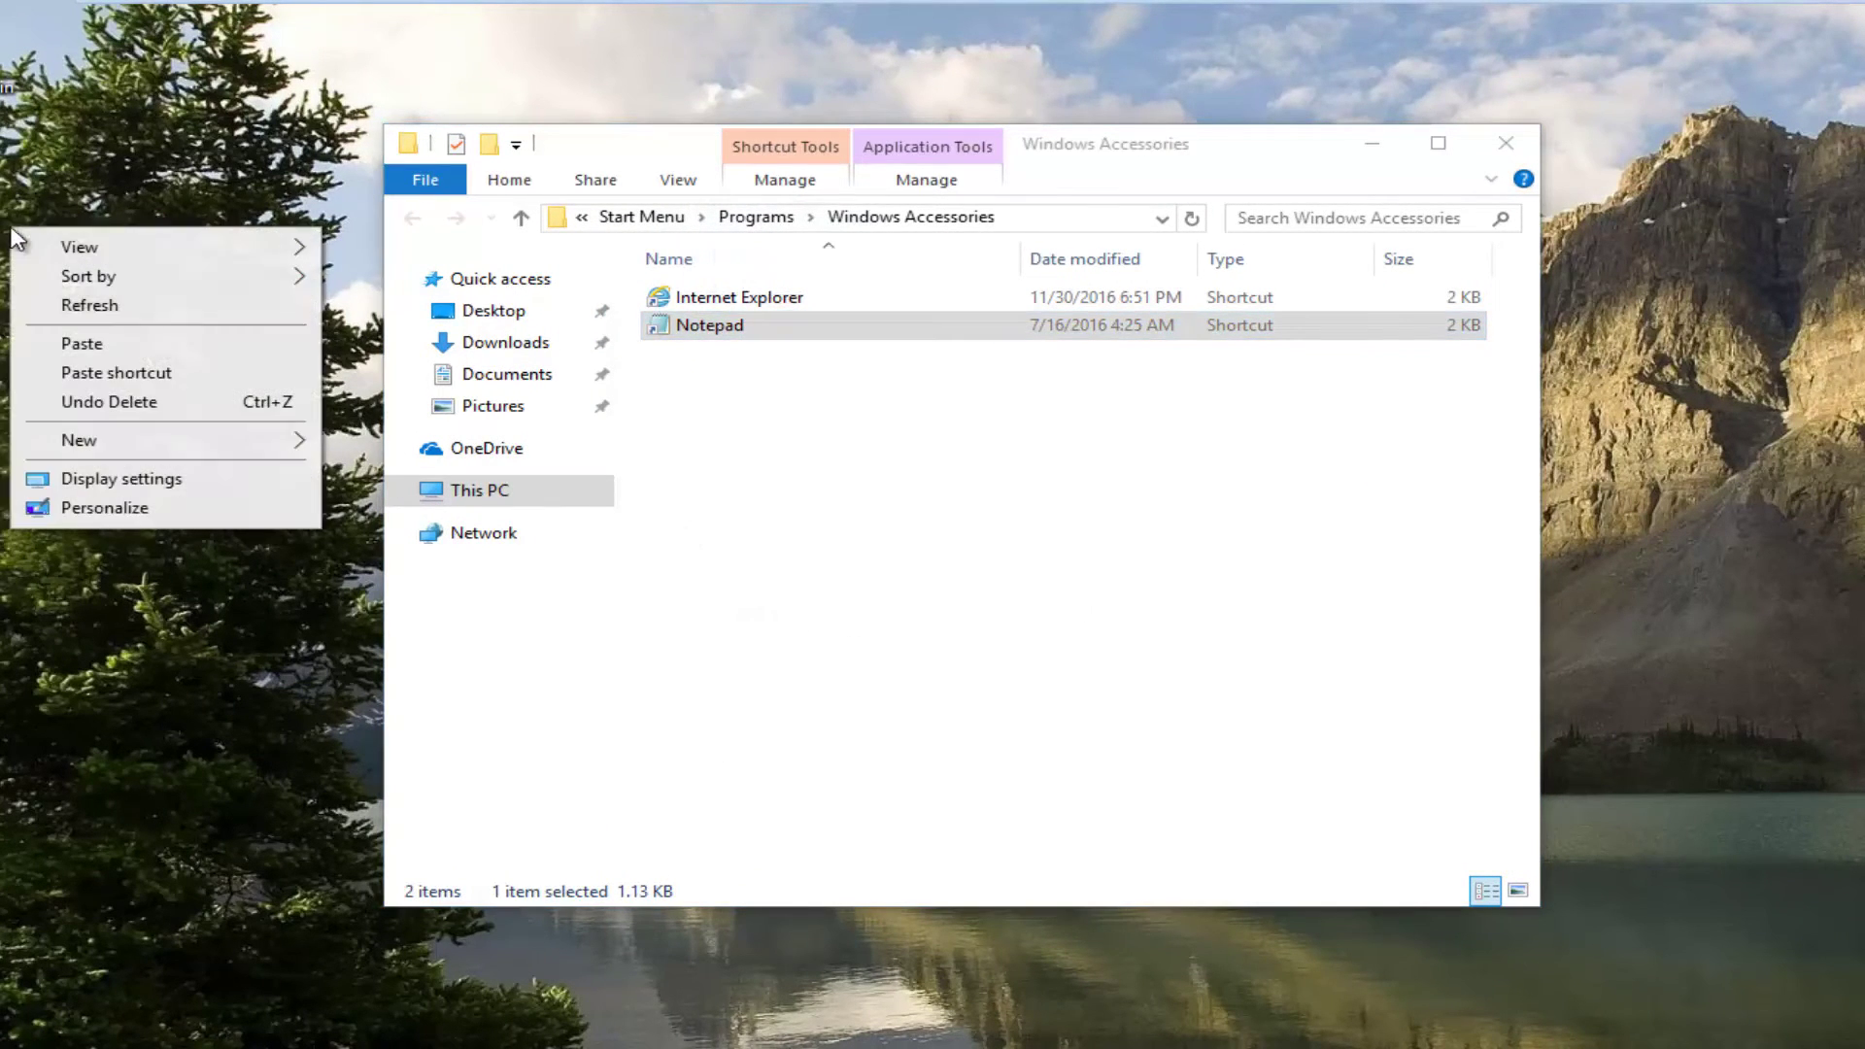
{"action": "left_click", "coordinate": [116, 371]}
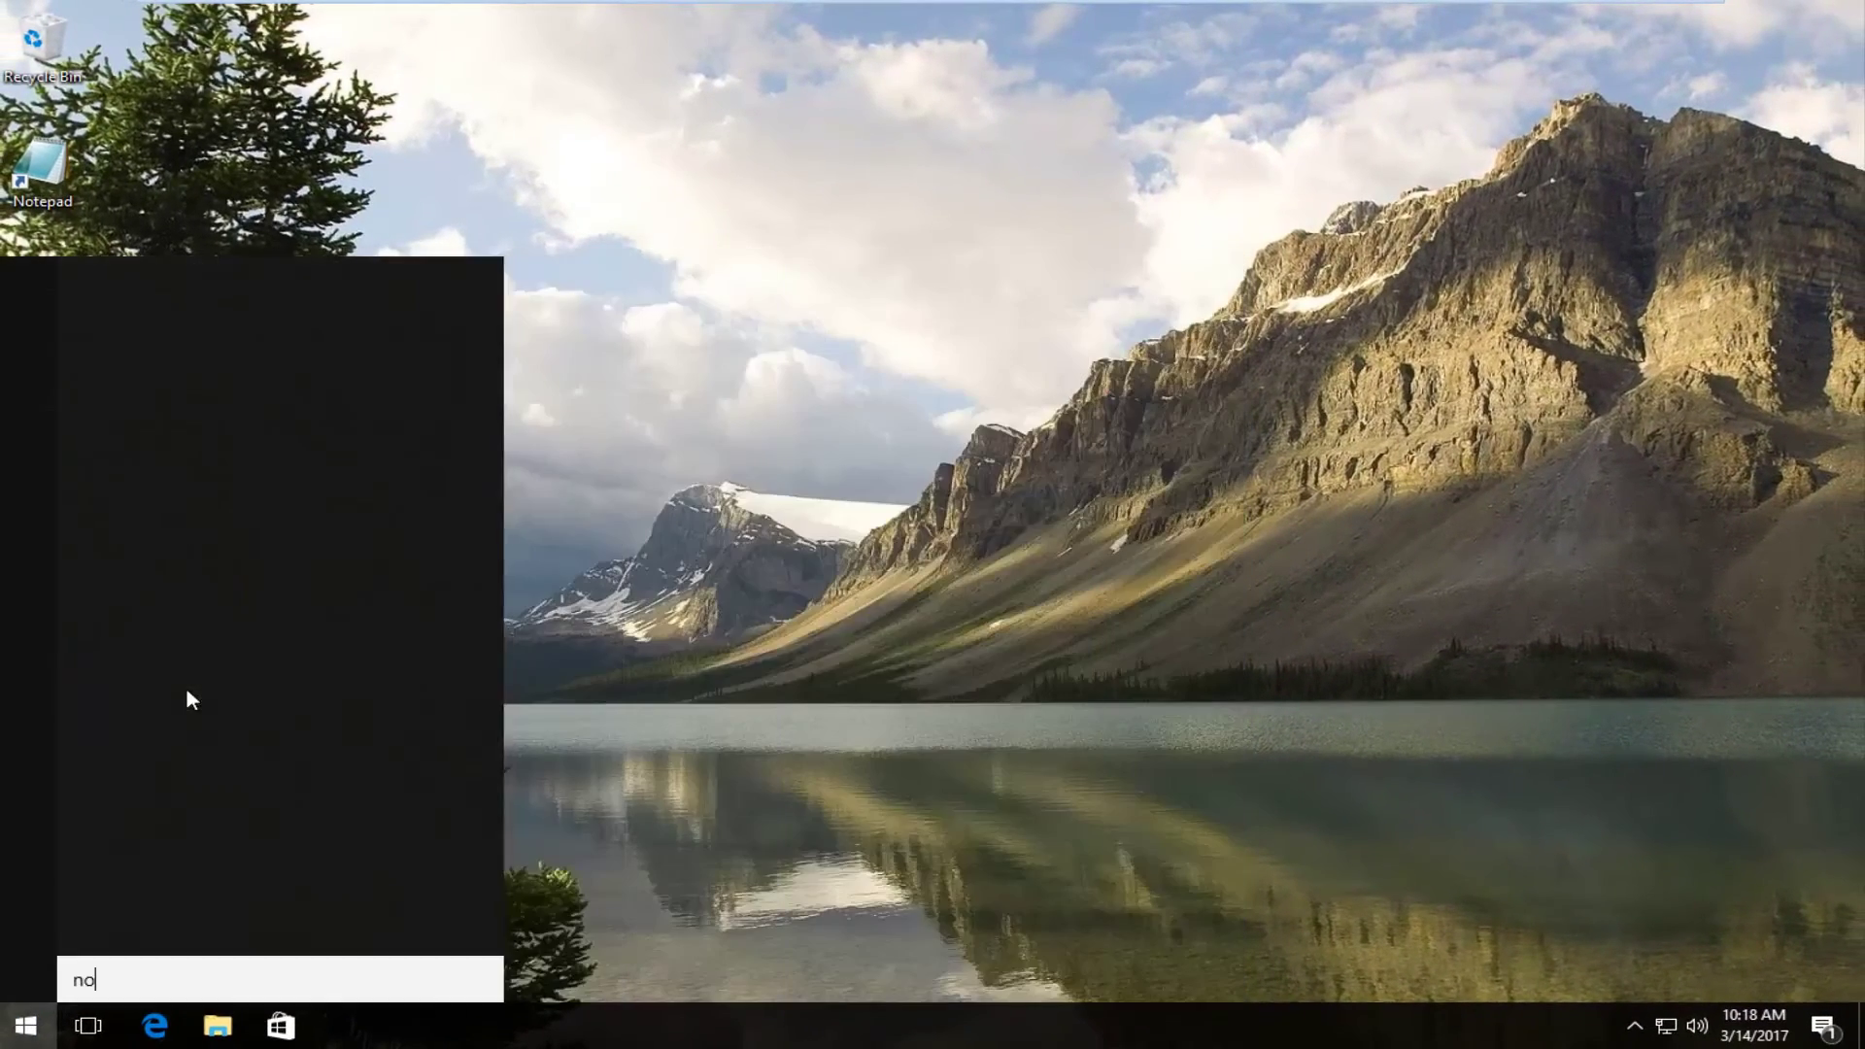
{"action": "type", "text": "tepad"}
Pin the Notepad search result to Start and to the taskbar.
{"action": "right_click", "coordinate": [151, 394]}
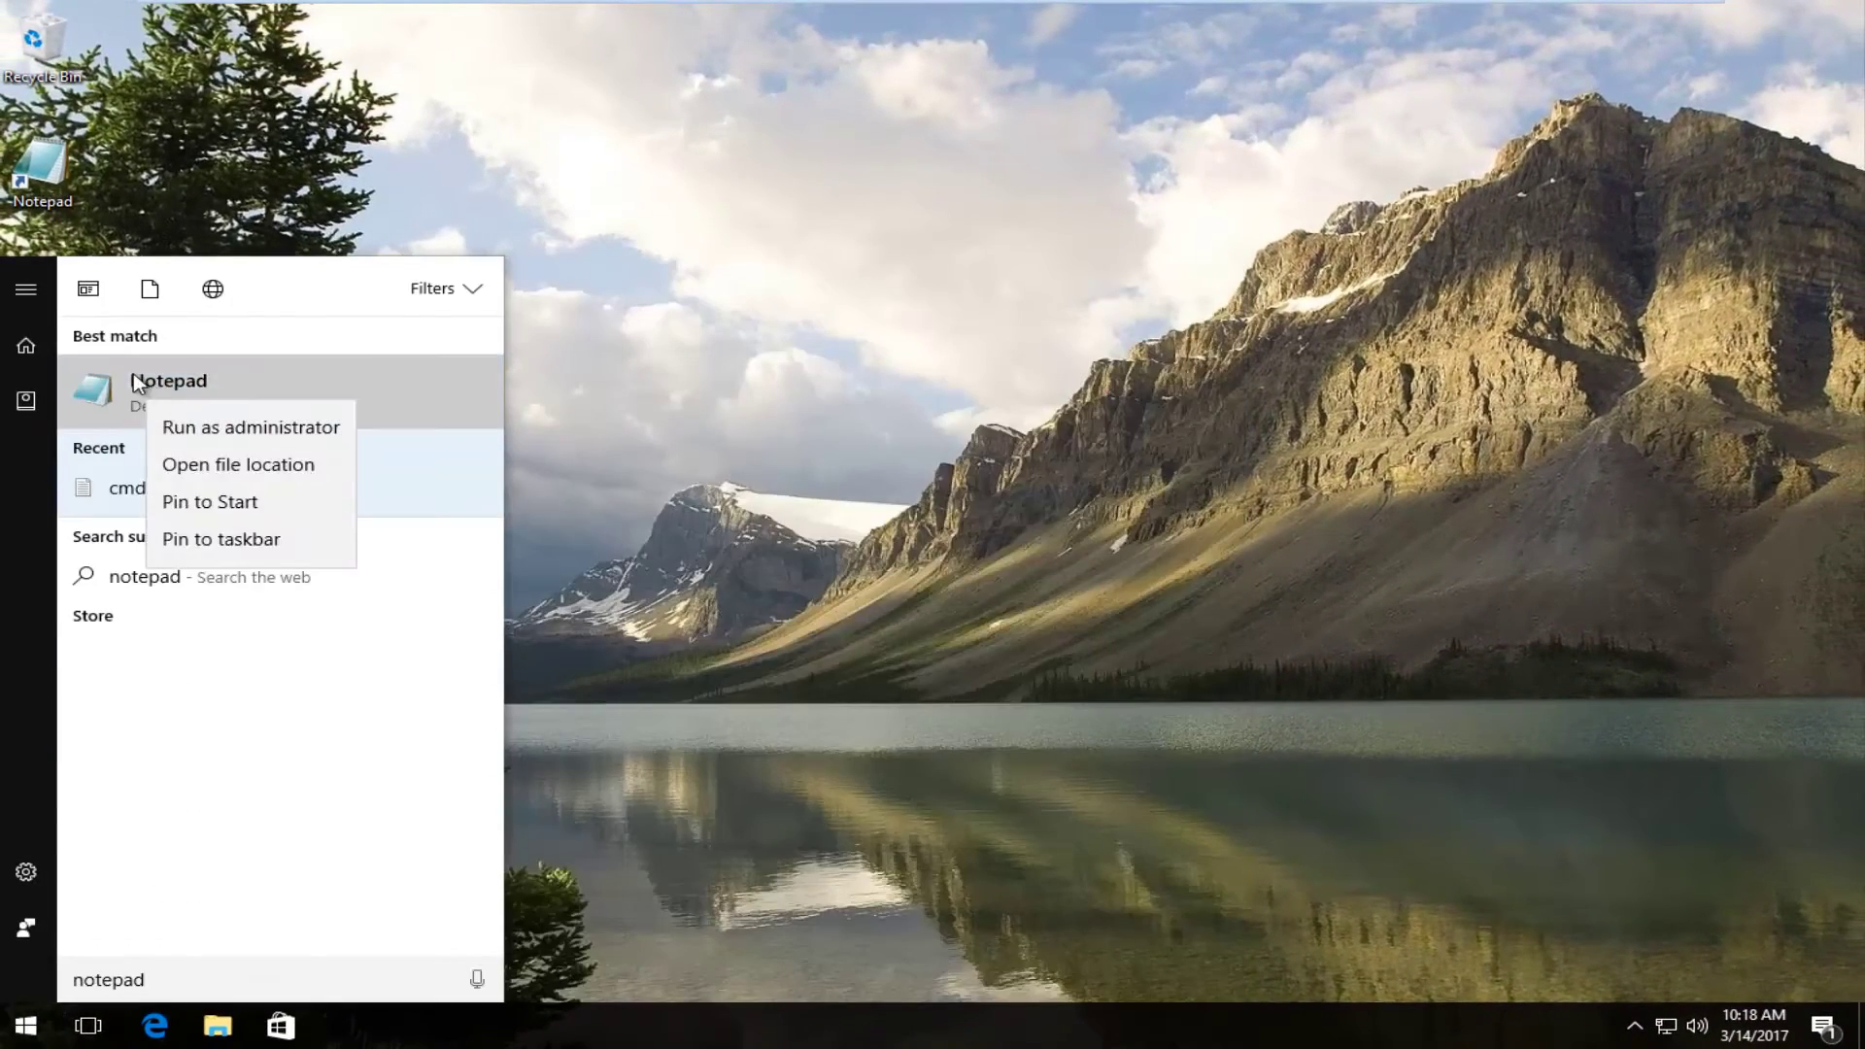
{"action": "left_click", "coordinate": [210, 504]}
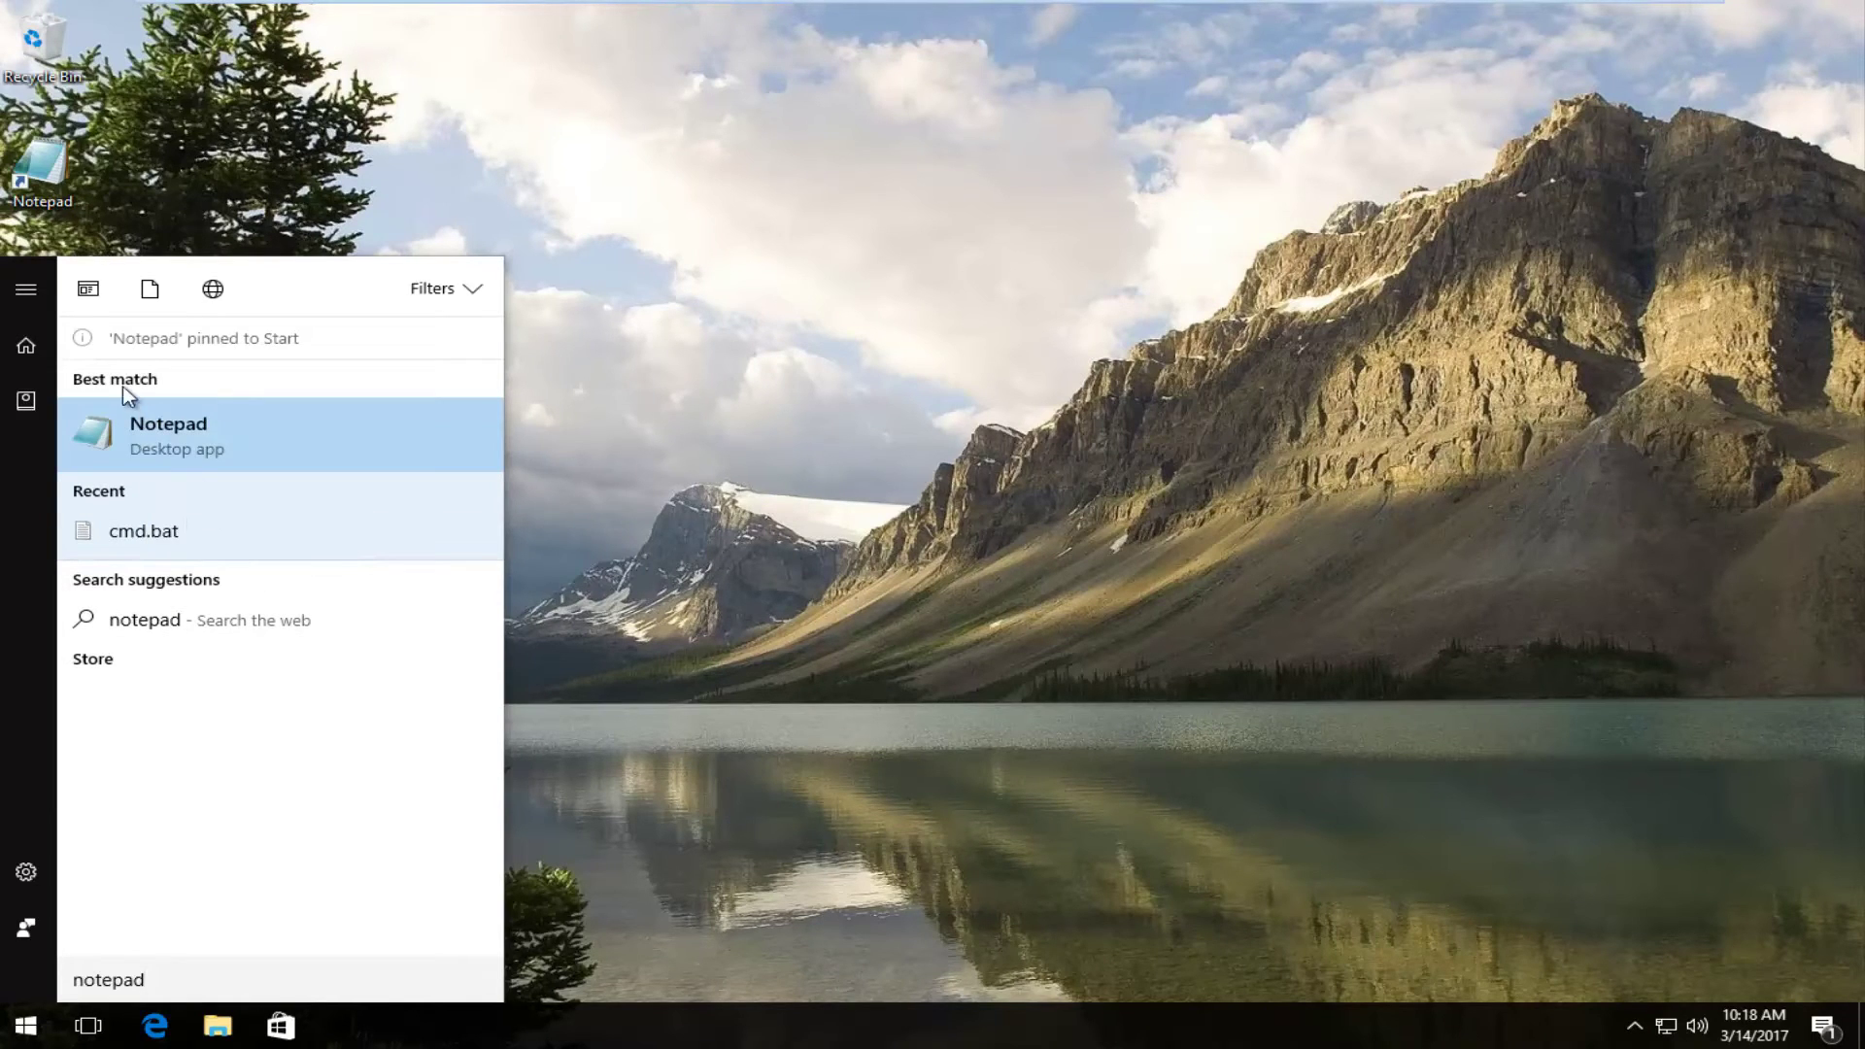
{"action": "right_click", "coordinate": [164, 425]}
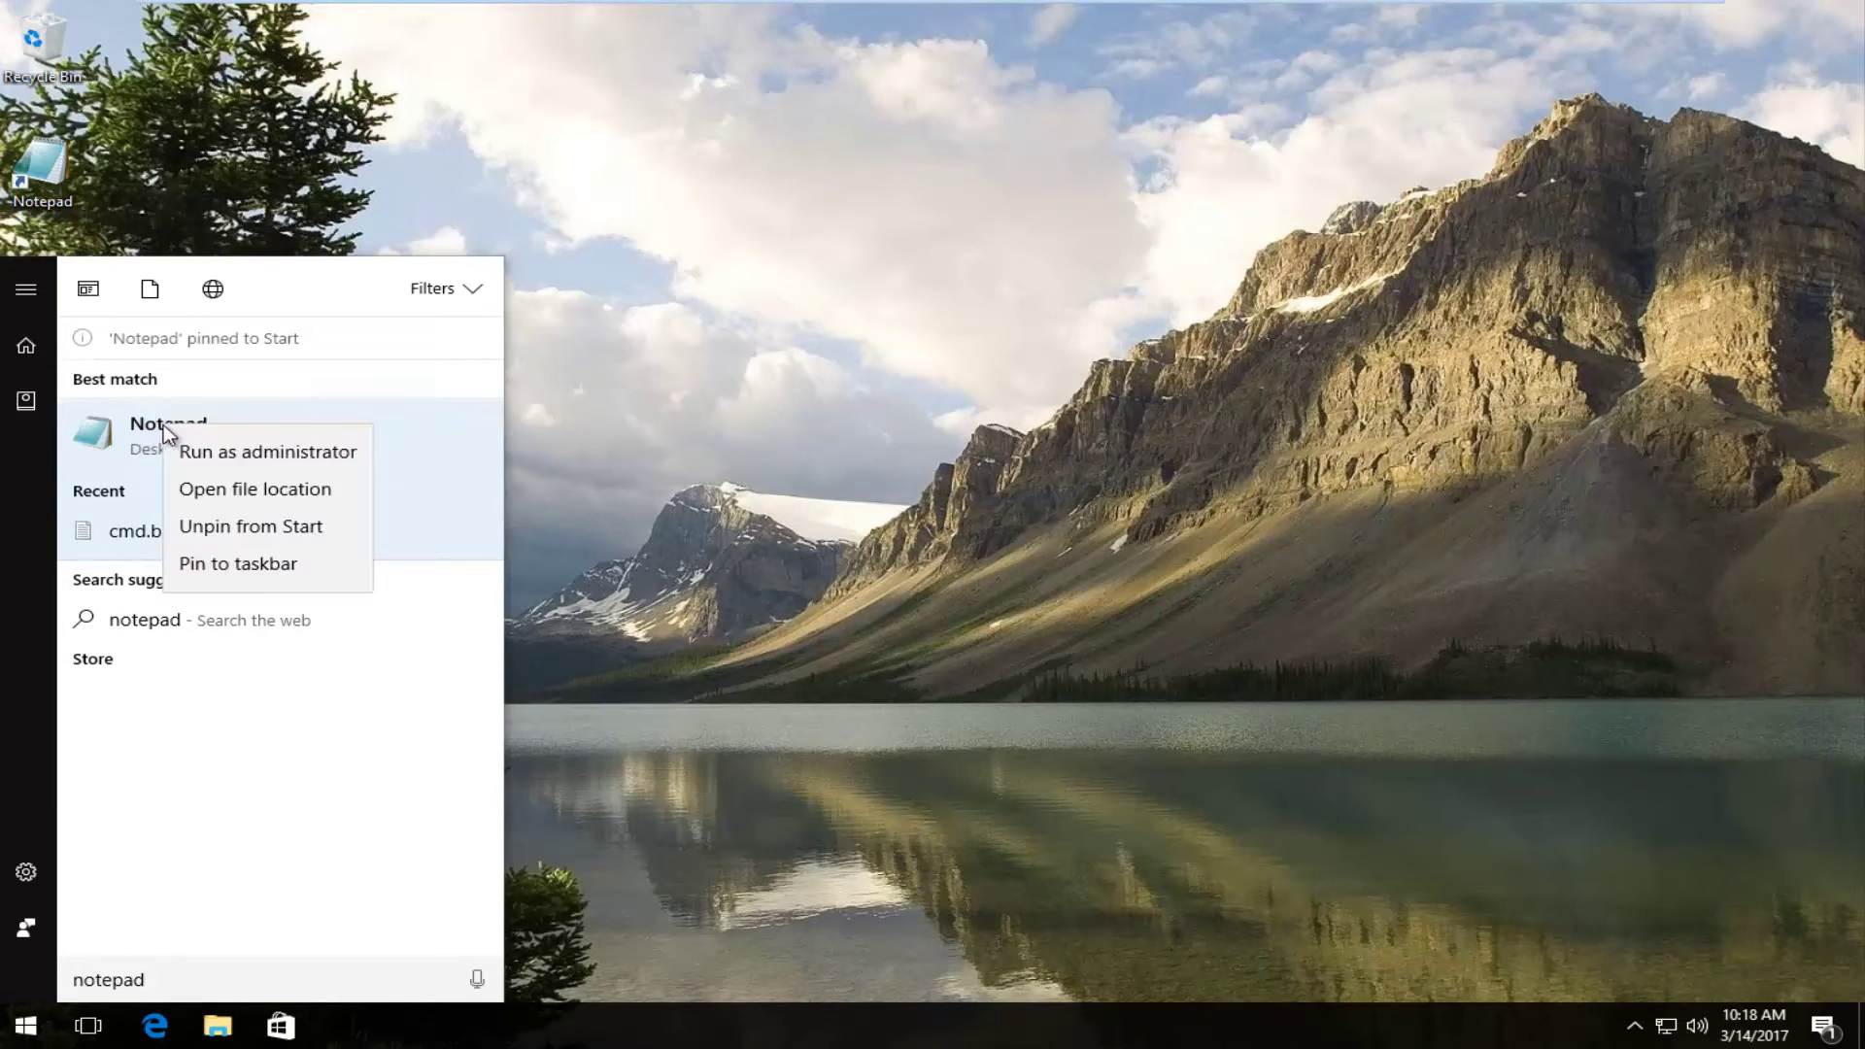
{"action": "left_click", "coordinate": [237, 569]}
{"action": "left_click", "coordinate": [735, 540]}
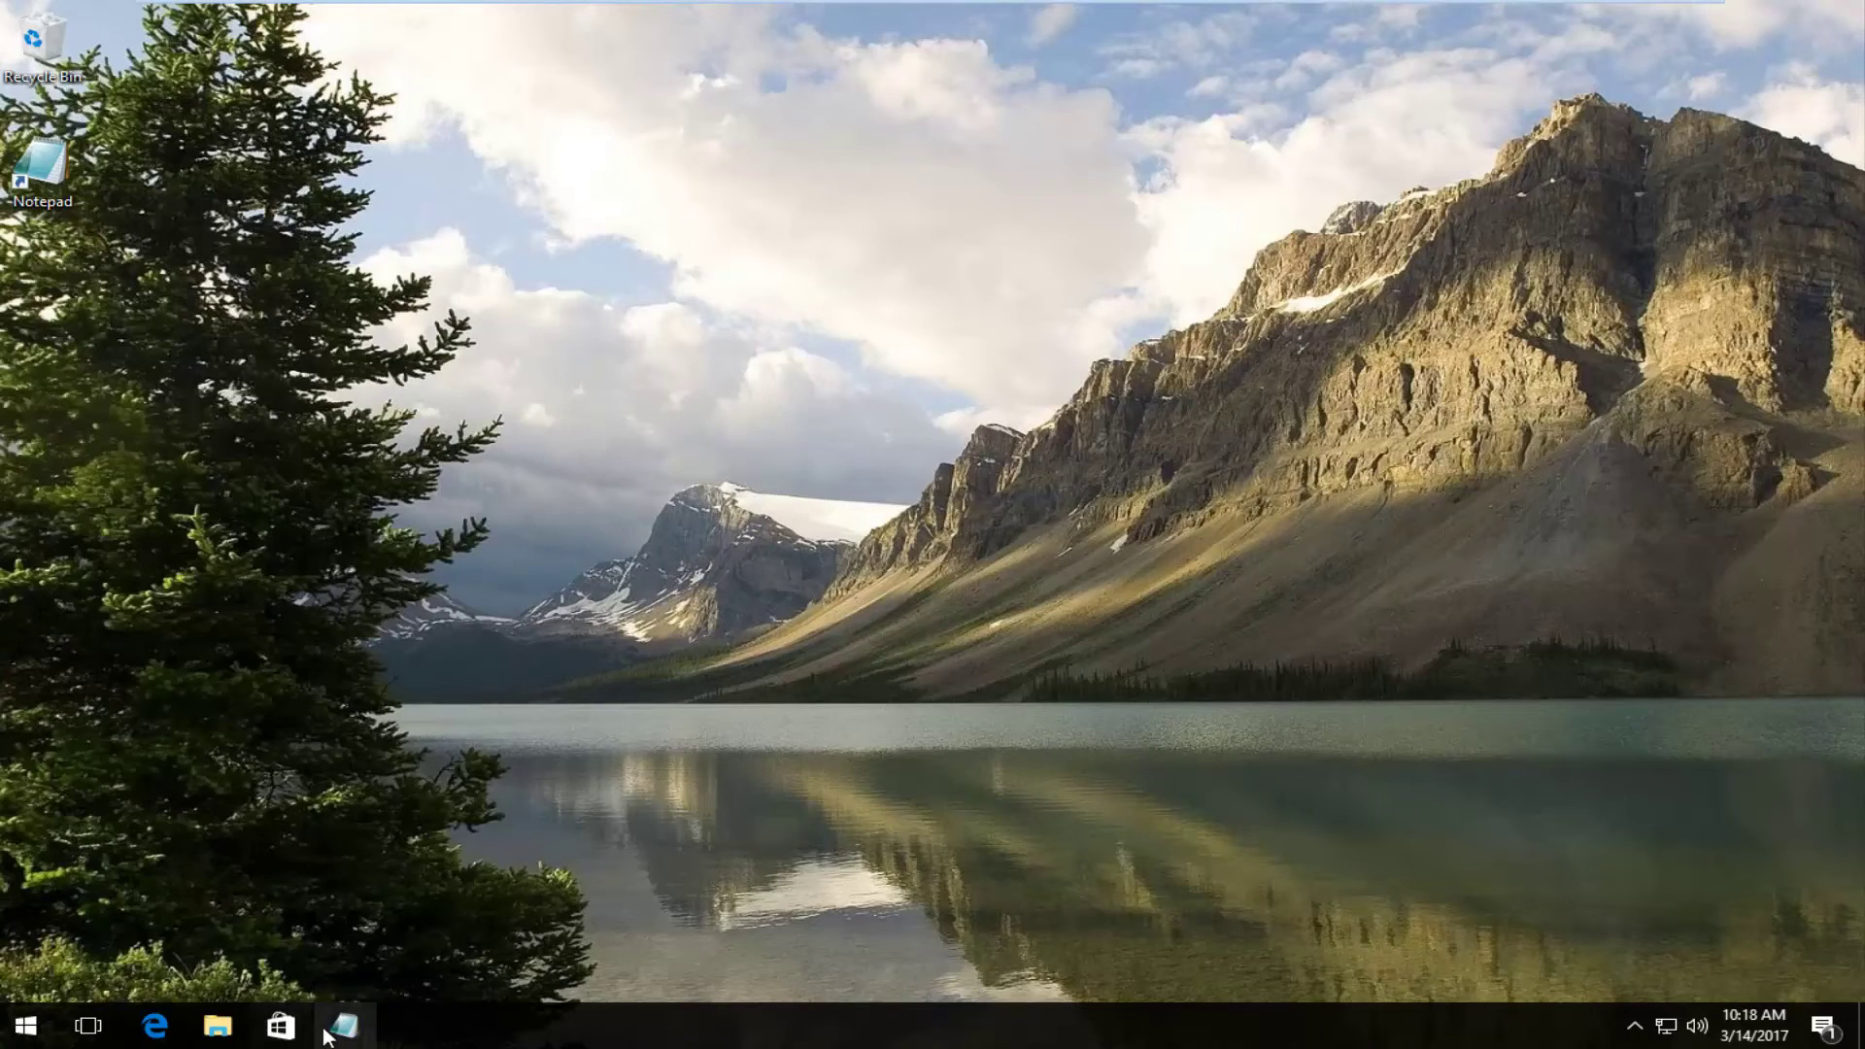
{"action": "left_click", "coordinate": [347, 1025]}
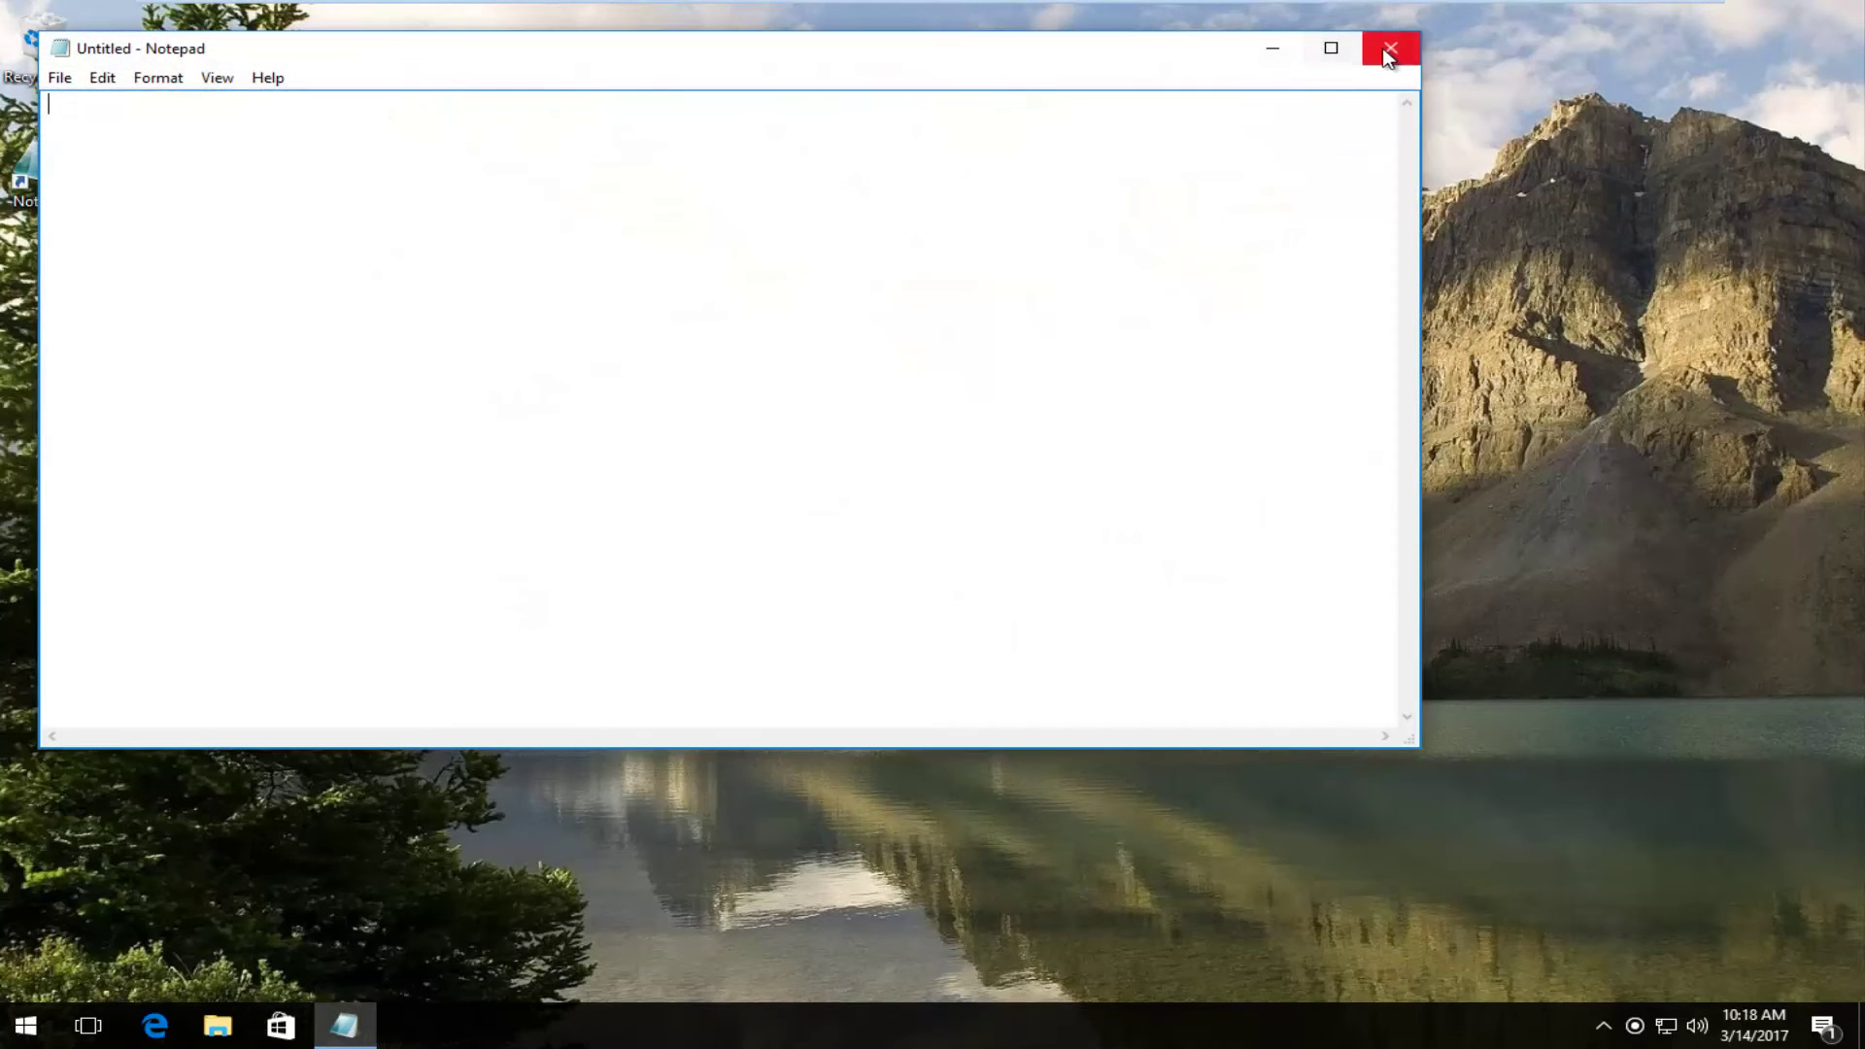
{"action": "left_click", "coordinate": [1391, 47]}
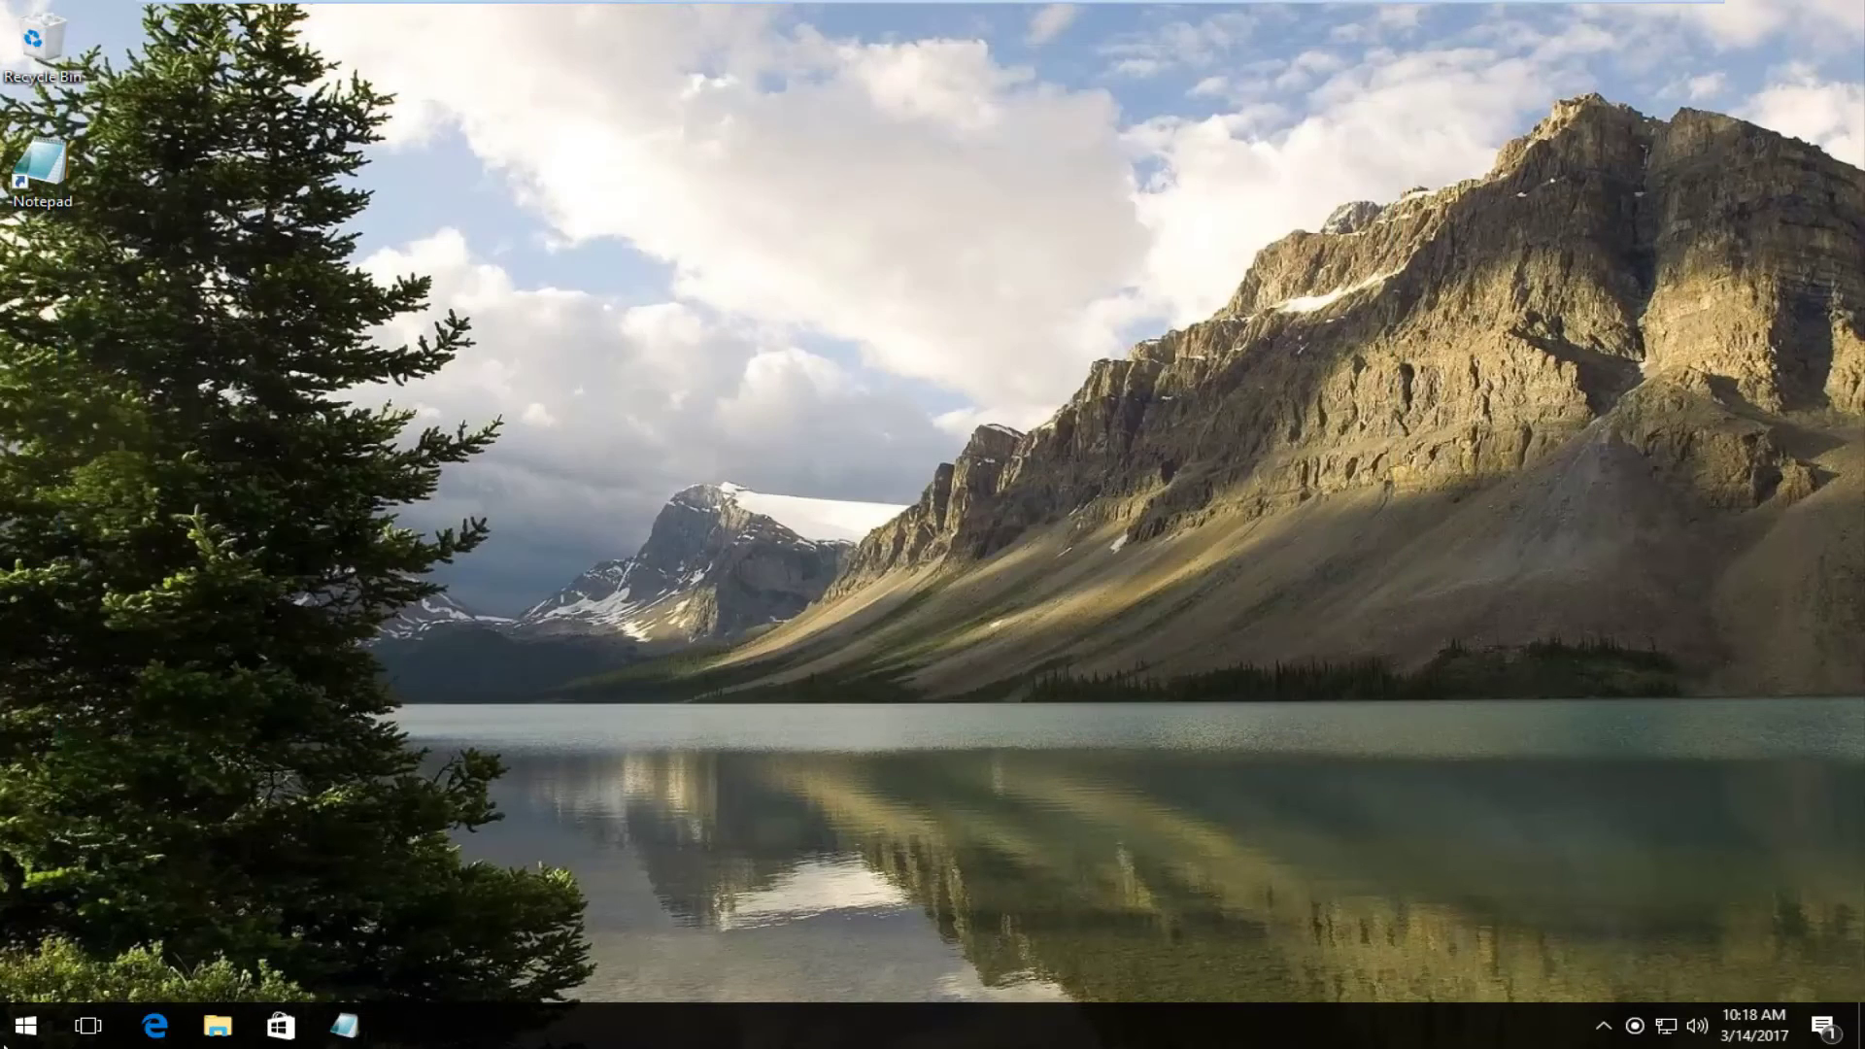
{"action": "left_click", "coordinate": [26, 1024]}
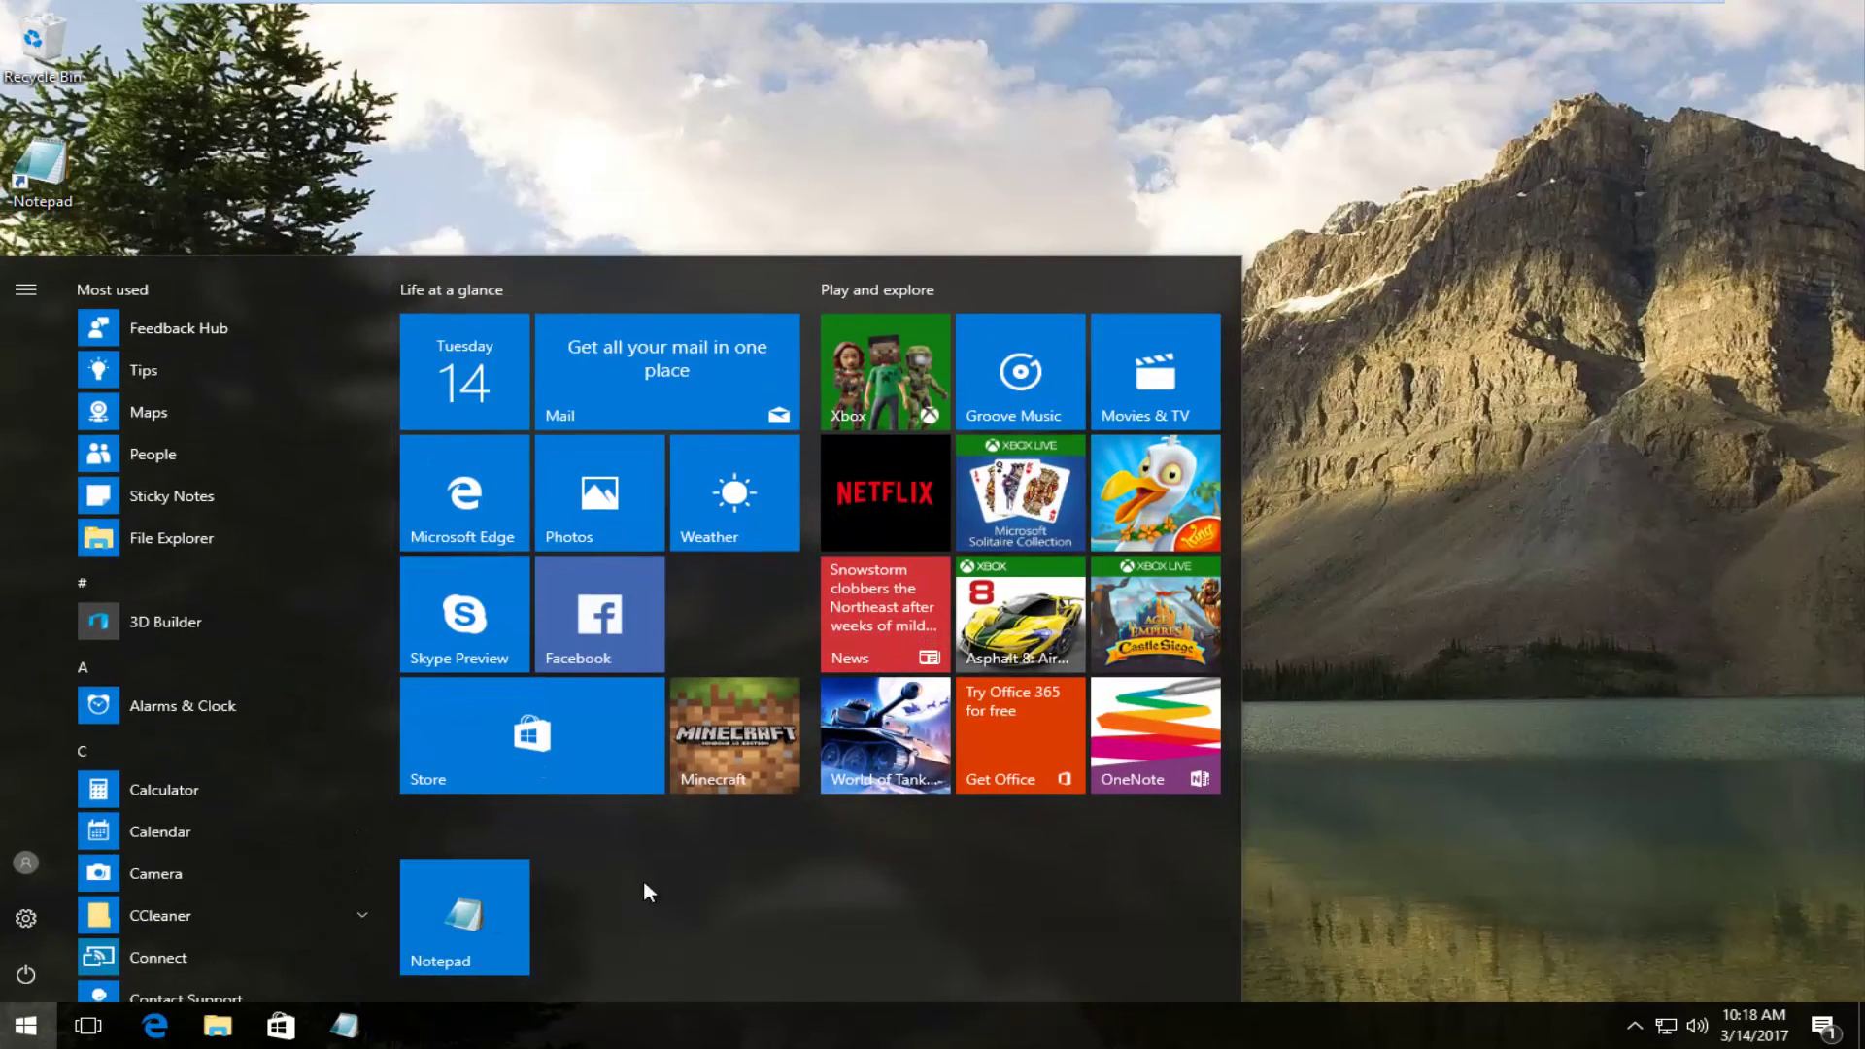
{"action": "left_click", "coordinate": [1563, 505]}
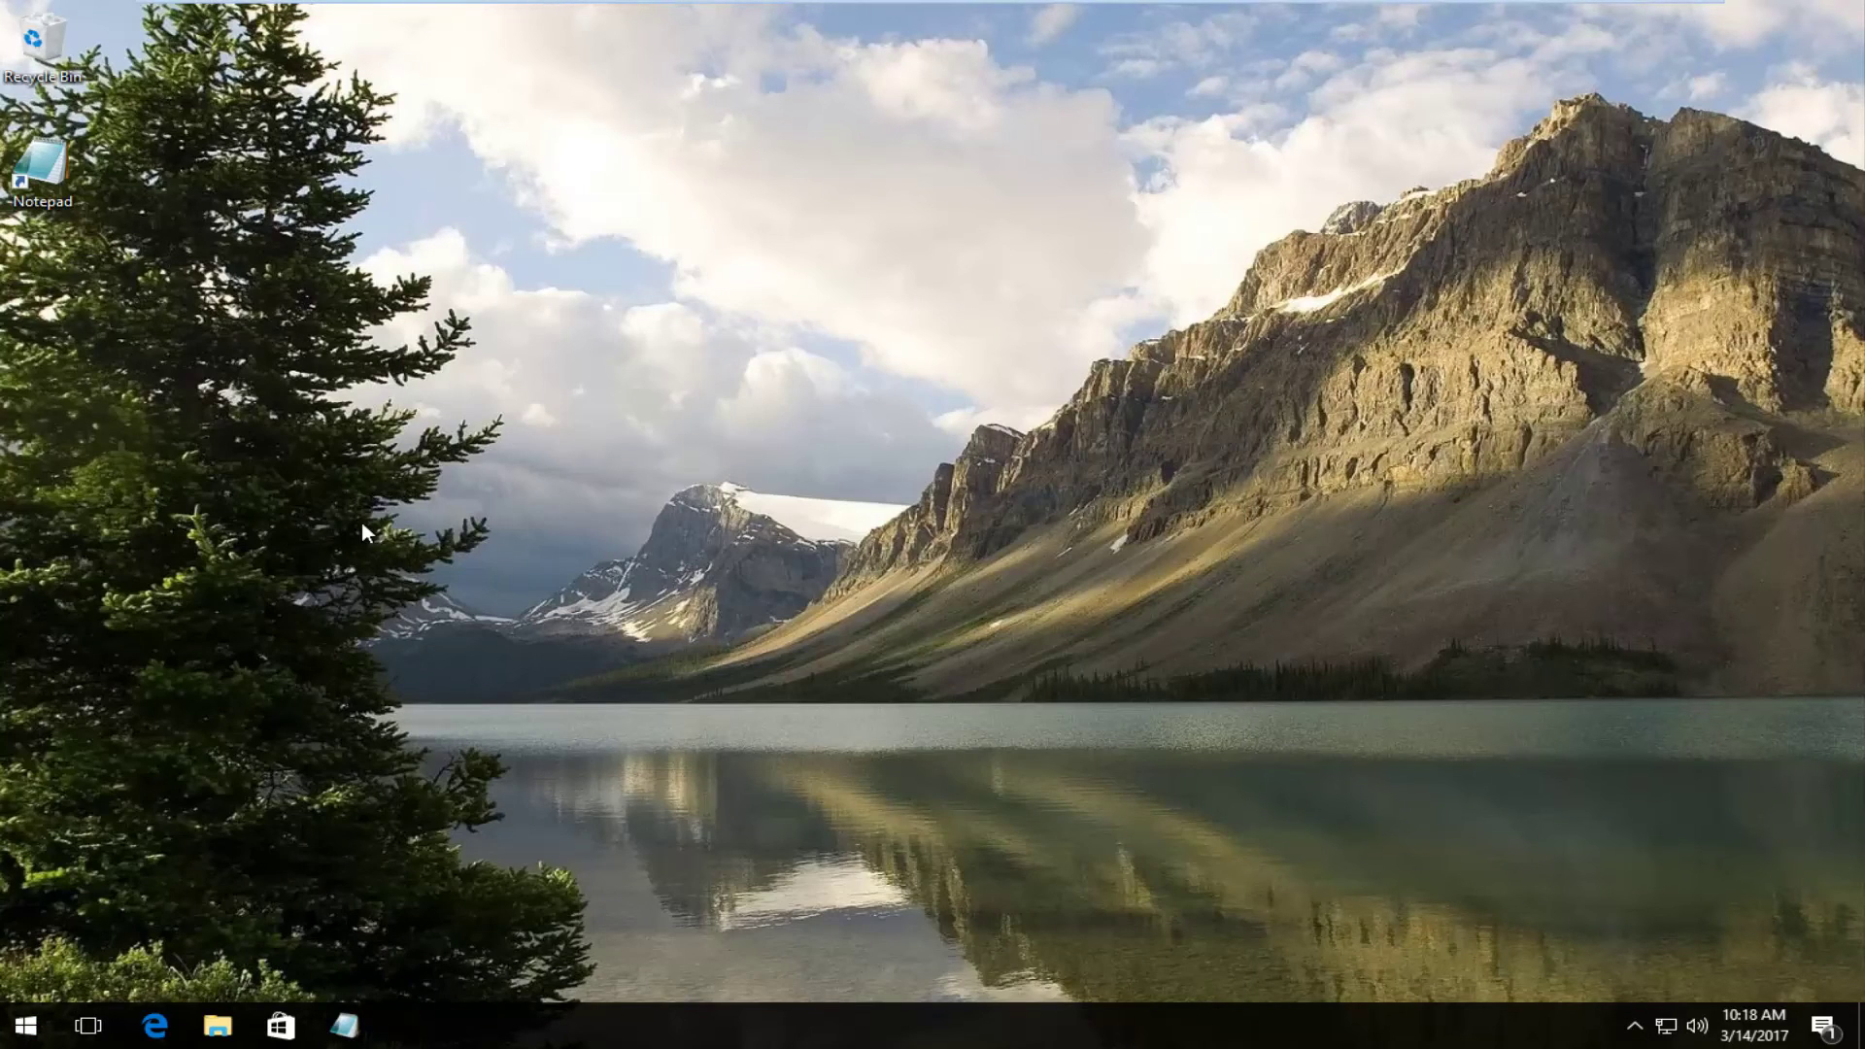